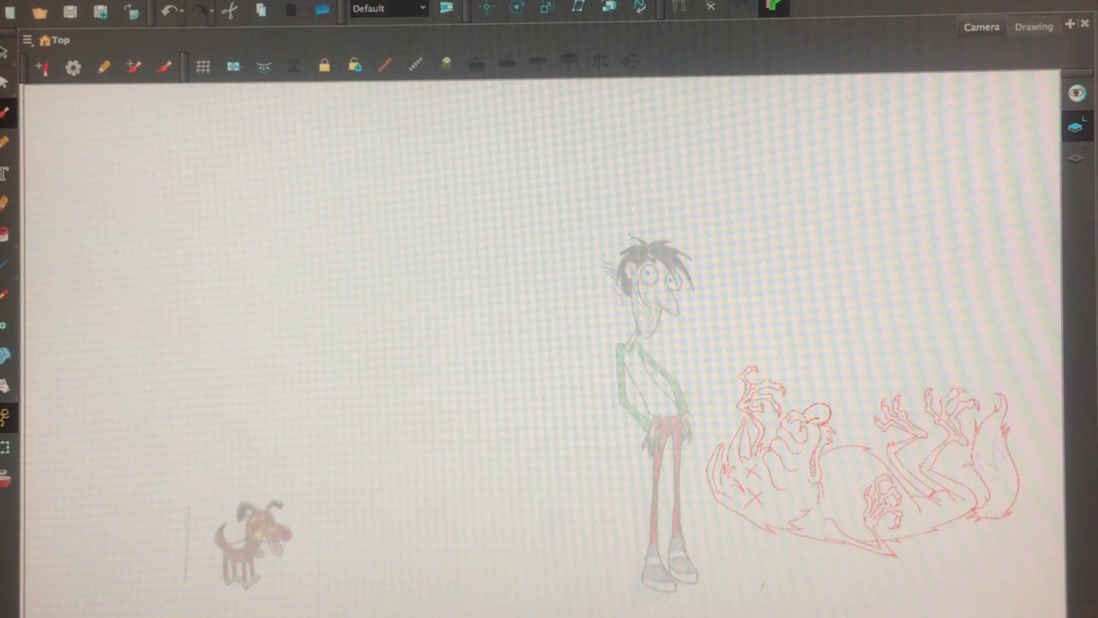
Change the drawing colour swatch to a bright, lighter blue in the Colour Picker
{"action": "double_click", "coordinate": [807, 422]}
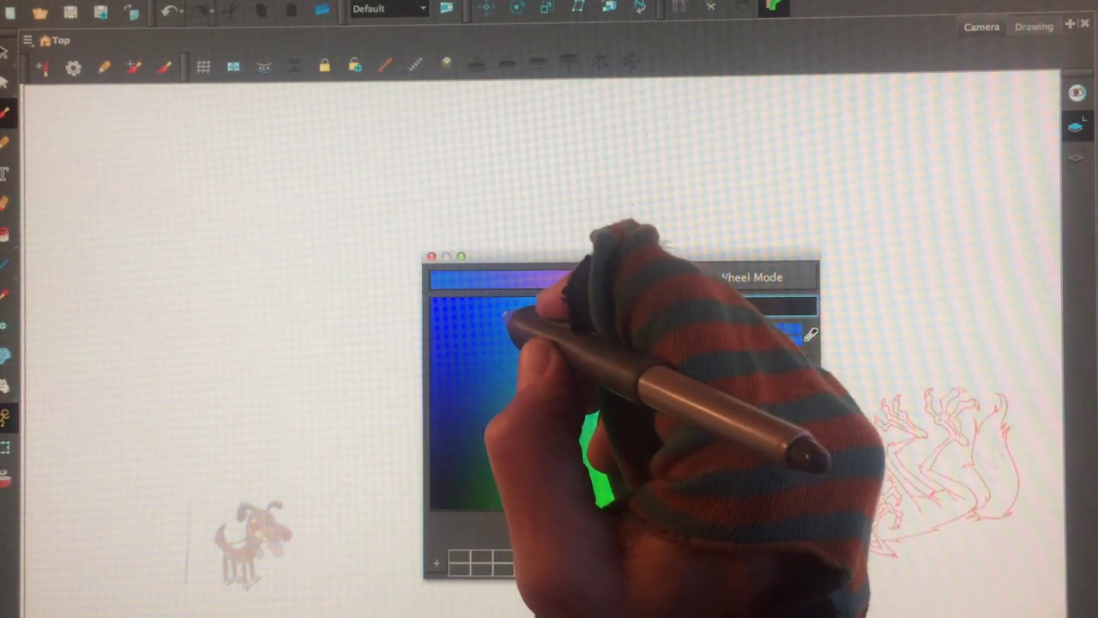
{"action": "left_click", "coordinate": [495, 309]}
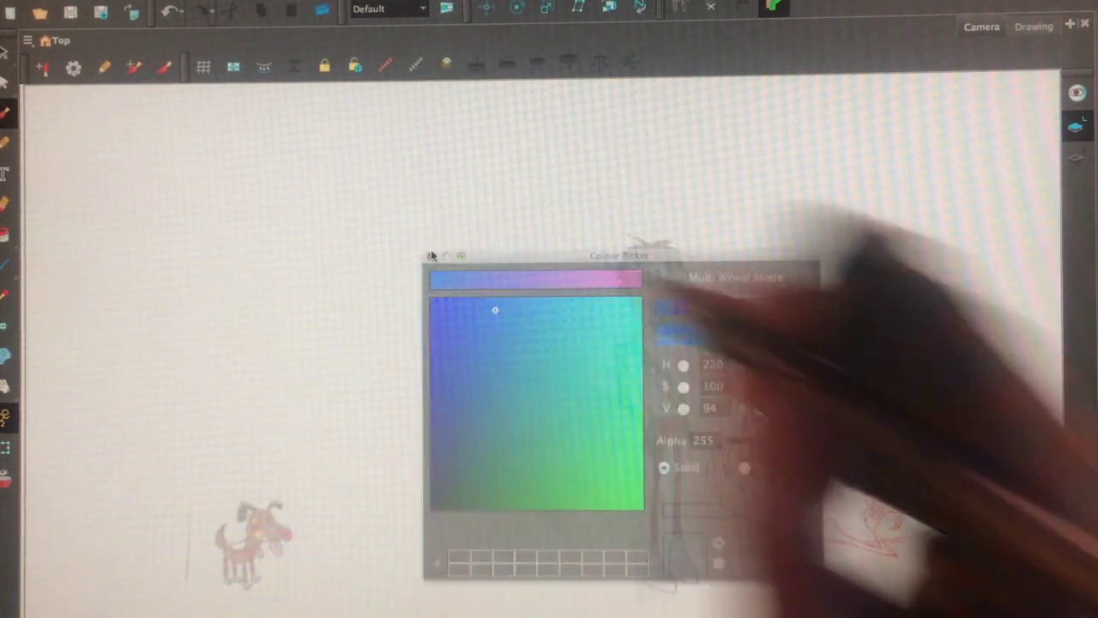
{"action": "left_click", "coordinate": [431, 256]}
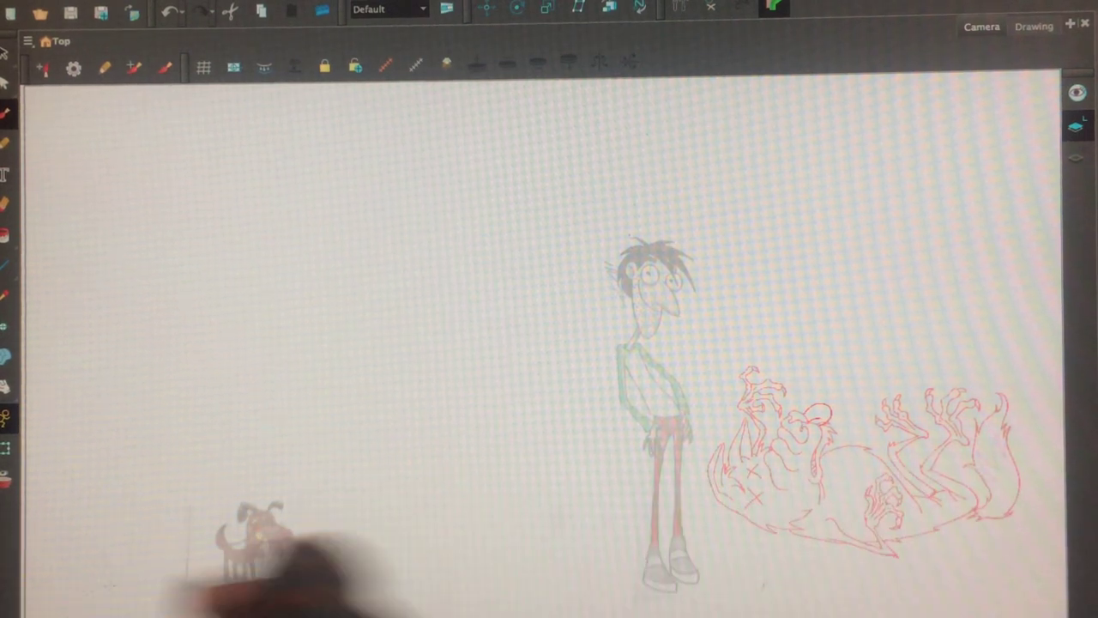
Sketch the floor in three loose blue brush strokes, sloping from the lower-left corner to the right edge
{"action": "left_click_drag", "start_coordinate": [35, 570], "coordinate": [1064, 419]}
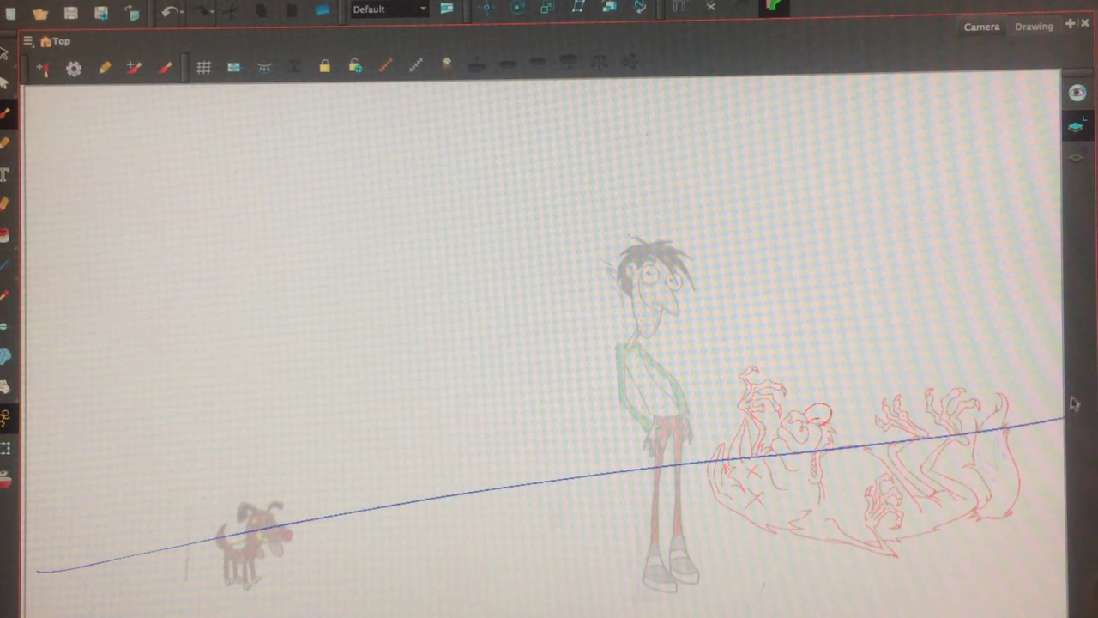
{"action": "left_click_drag", "start_coordinate": [215, 542], "coordinate": [566, 489]}
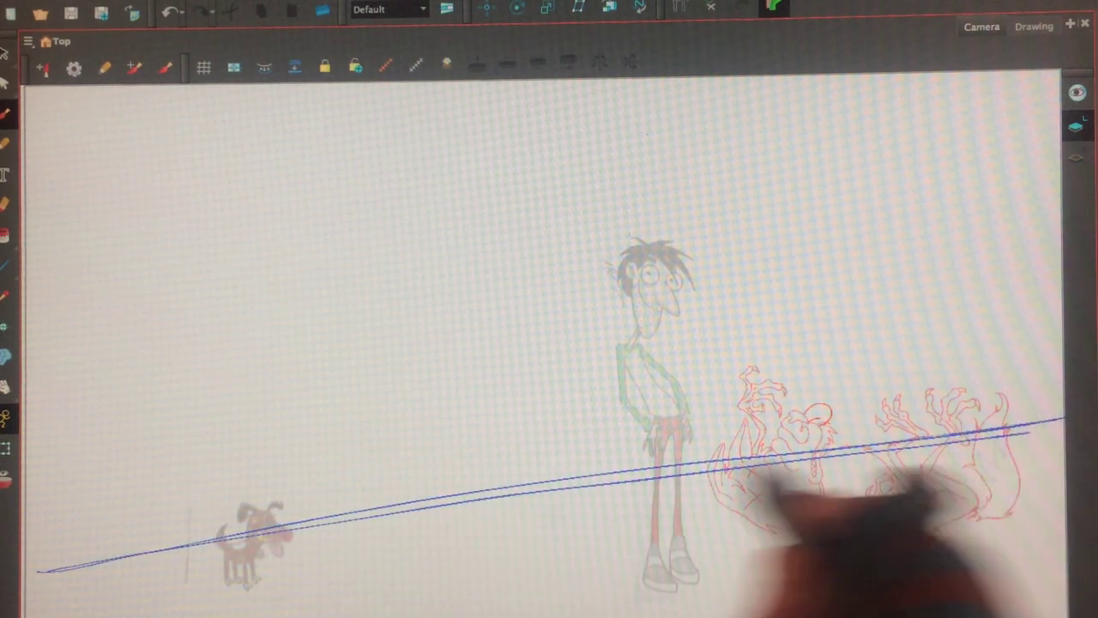
{"action": "left_click_drag", "start_coordinate": [26, 566], "coordinate": [1063, 420]}
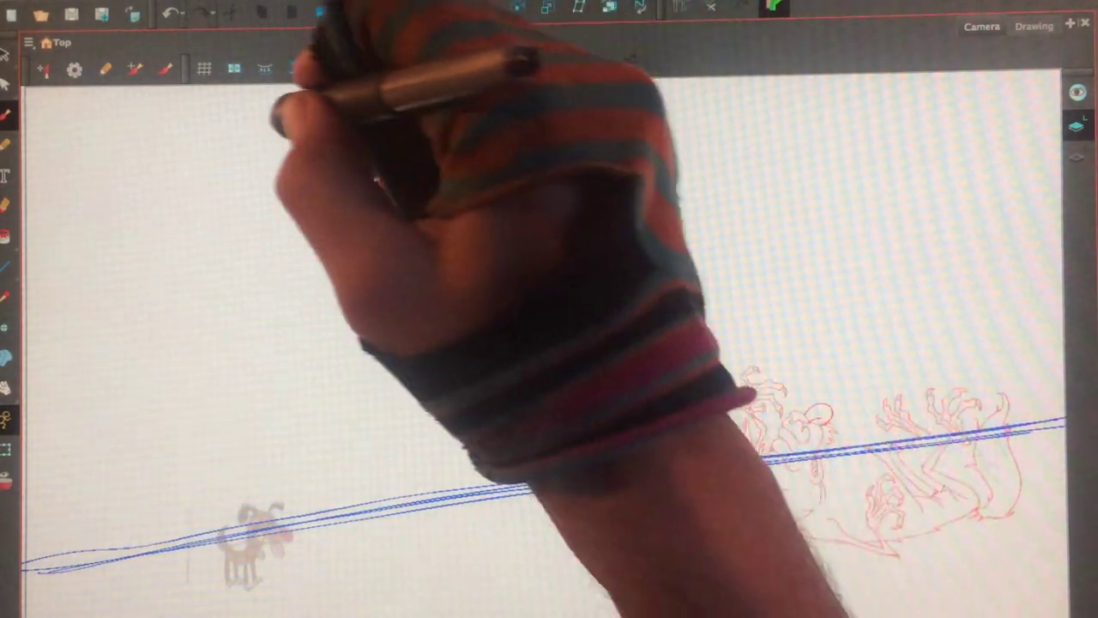
Brush the top, right, left and bottom edges of a tall window rectangle above the floor
{"action": "mouse_move", "coordinate": [274, 123]}
{"action": "left_mouse_down"}
{"action": "mouse_move", "coordinate": [480, 120]}
{"action": "mouse_move", "coordinate": [485, 411]}
{"action": "left_mouse_up"}
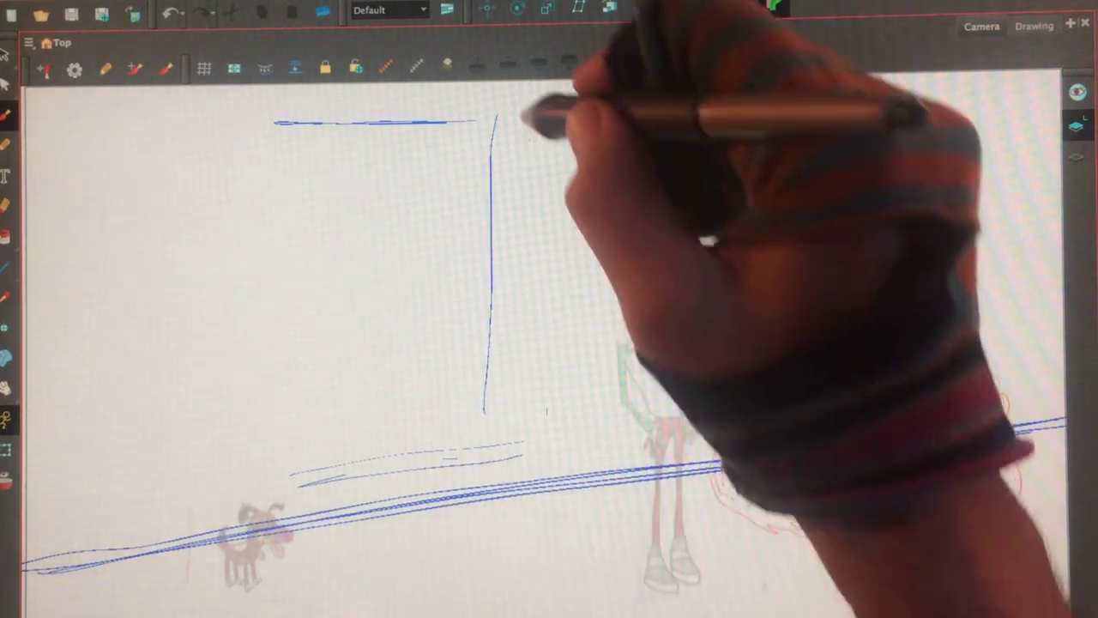
{"action": "left_click_drag", "start_coordinate": [519, 111], "coordinate": [521, 300]}
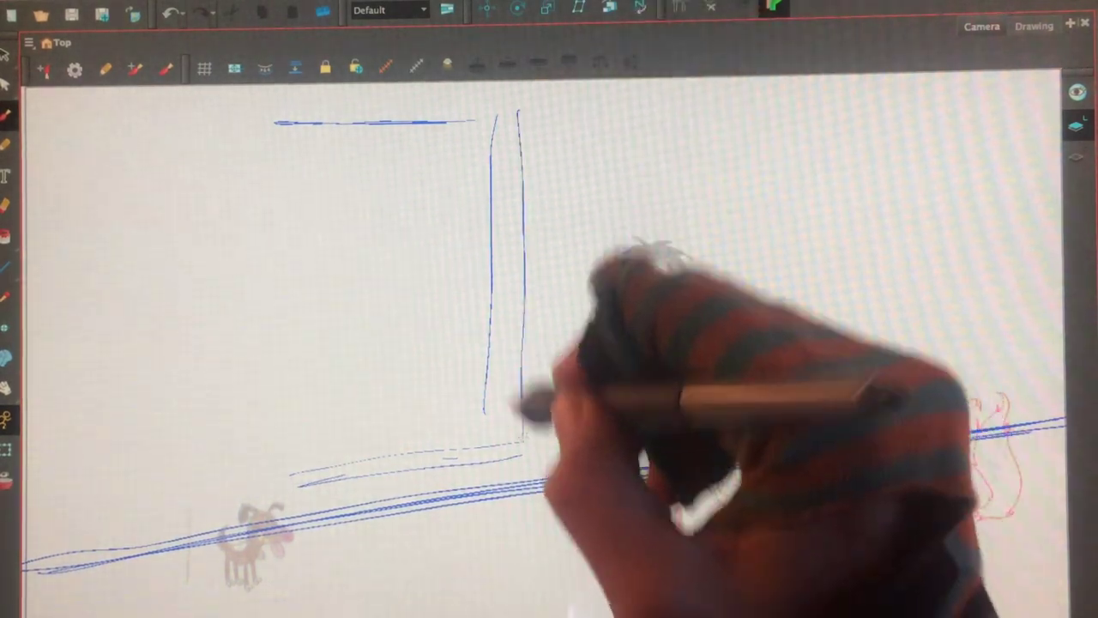
{"action": "left_click_drag", "start_coordinate": [258, 124], "coordinate": [275, 377]}
{"action": "left_click_drag", "start_coordinate": [268, 103], "coordinate": [270, 411]}
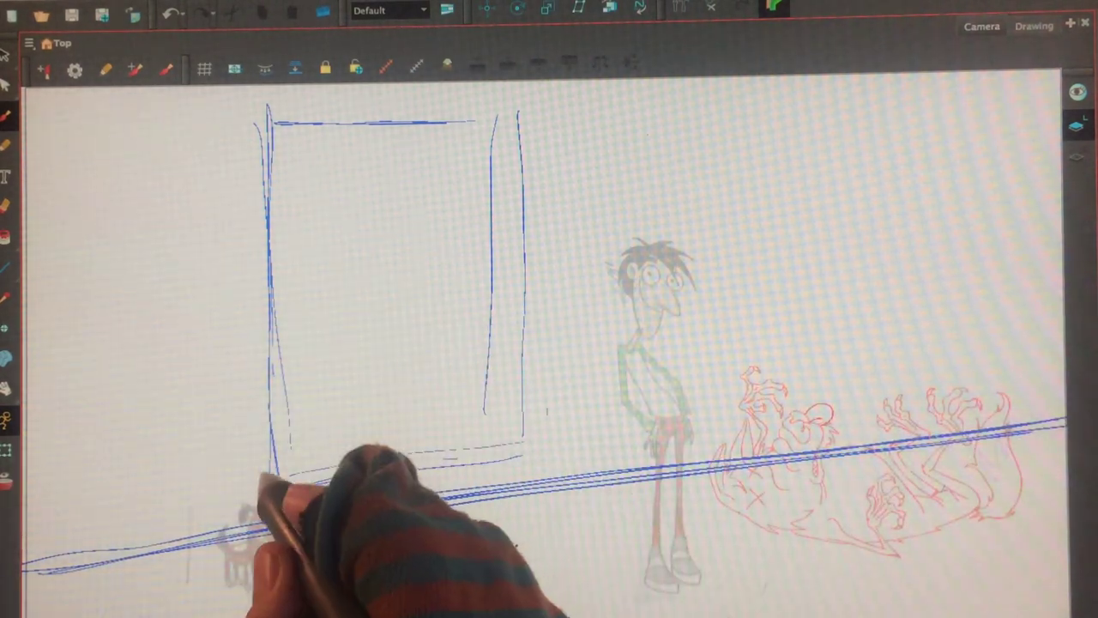
{"action": "left_click_drag", "start_coordinate": [279, 479], "coordinate": [548, 451]}
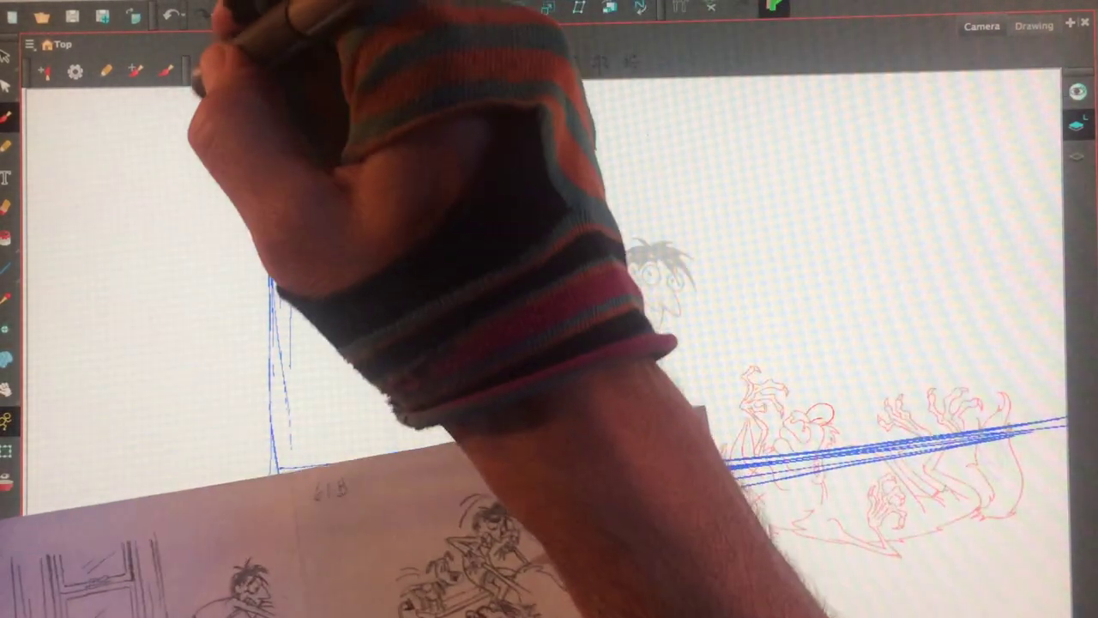
Add a top ledge, left and right outer casings, a longer sill and an inner sash edge
{"action": "mouse_move", "coordinate": [210, 96]}
{"action": "left_mouse_down"}
{"action": "mouse_move", "coordinate": [549, 89]}
{"action": "mouse_move", "coordinate": [207, 105]}
{"action": "left_mouse_up"}
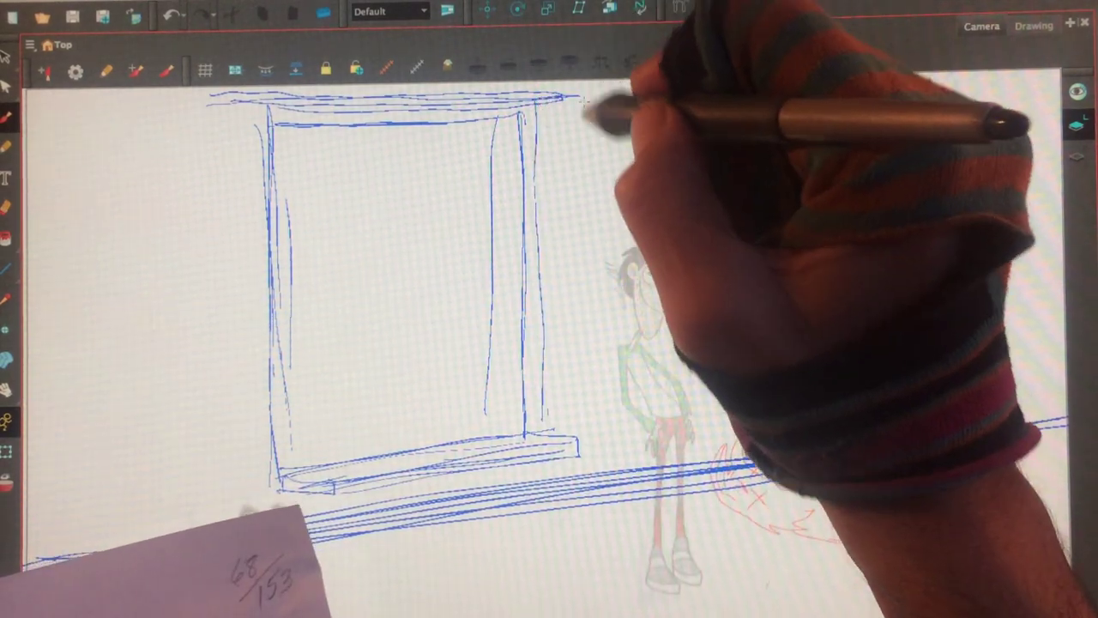
{"action": "left_click_drag", "start_coordinate": [585, 101], "coordinate": [598, 463]}
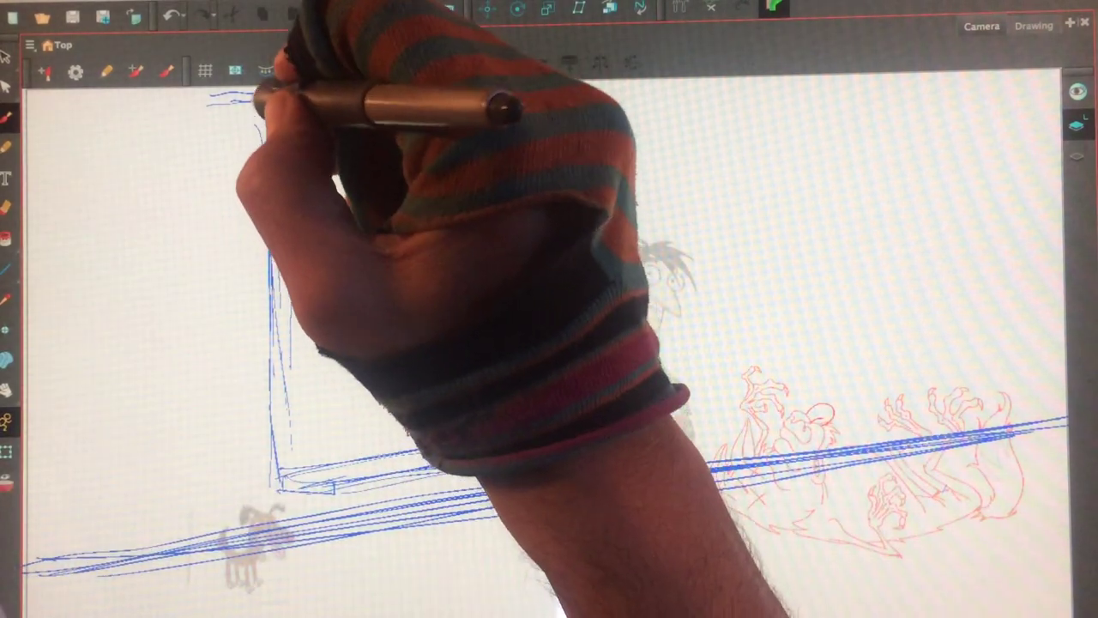
{"action": "left_click_drag", "start_coordinate": [257, 103], "coordinate": [279, 308]}
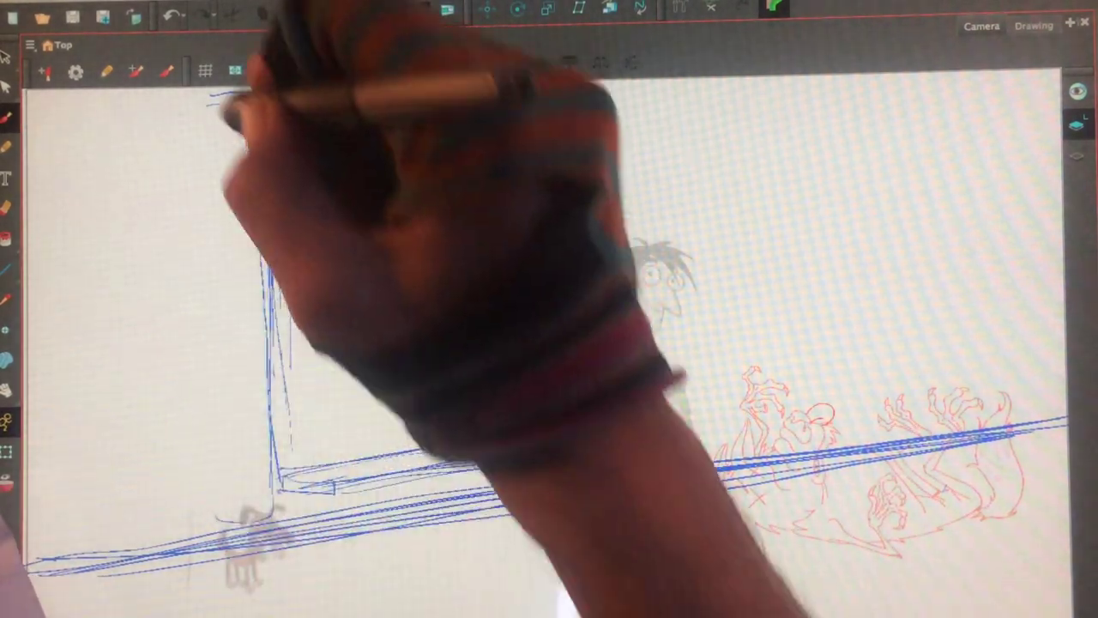
{"action": "left_click_drag", "start_coordinate": [214, 101], "coordinate": [224, 360]}
{"action": "left_click_drag", "start_coordinate": [283, 480], "coordinate": [575, 446]}
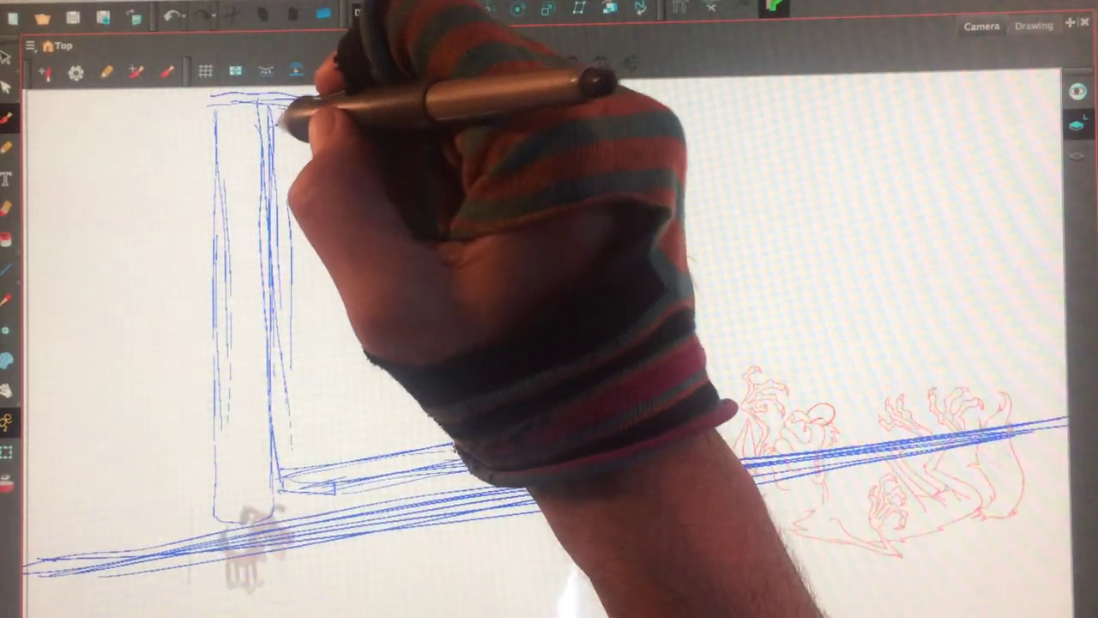
{"action": "left_click_drag", "start_coordinate": [583, 96], "coordinate": [585, 257]}
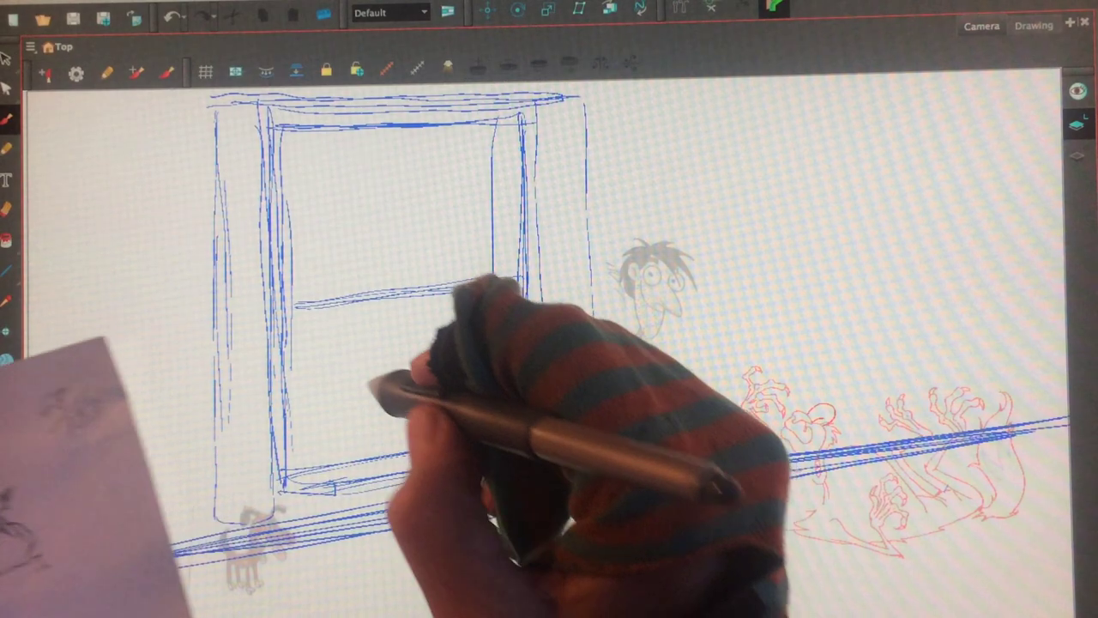
{"action": "left_click_drag", "start_coordinate": [300, 334], "coordinate": [302, 446]}
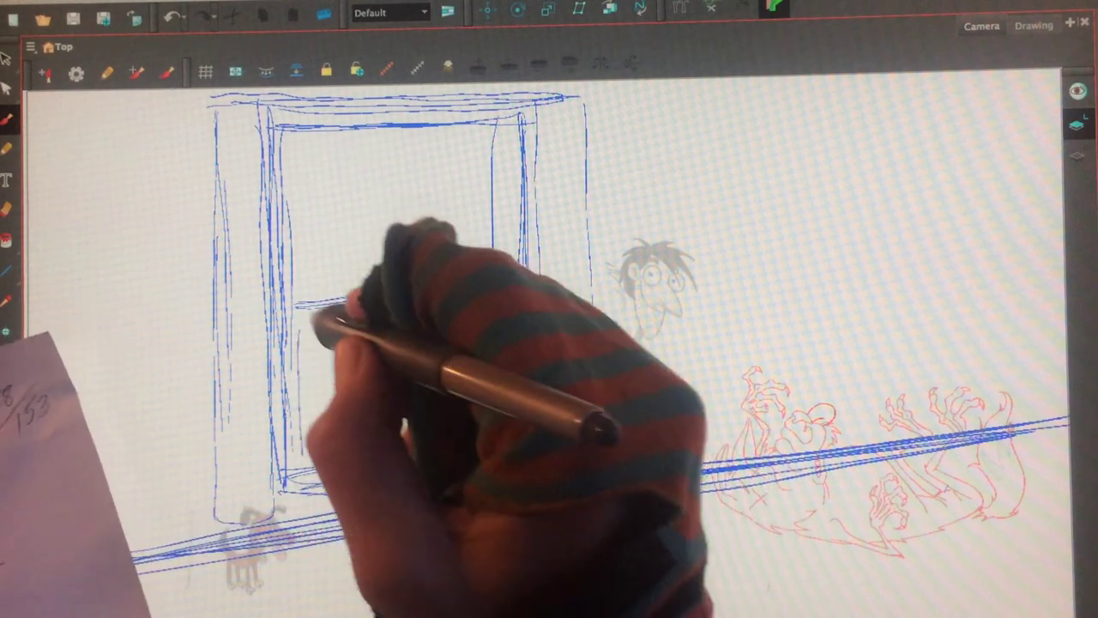
Add more inner sash lines, a meeting rail and a small mark on the floor line
{"action": "left_click_drag", "start_coordinate": [489, 309], "coordinate": [487, 412]}
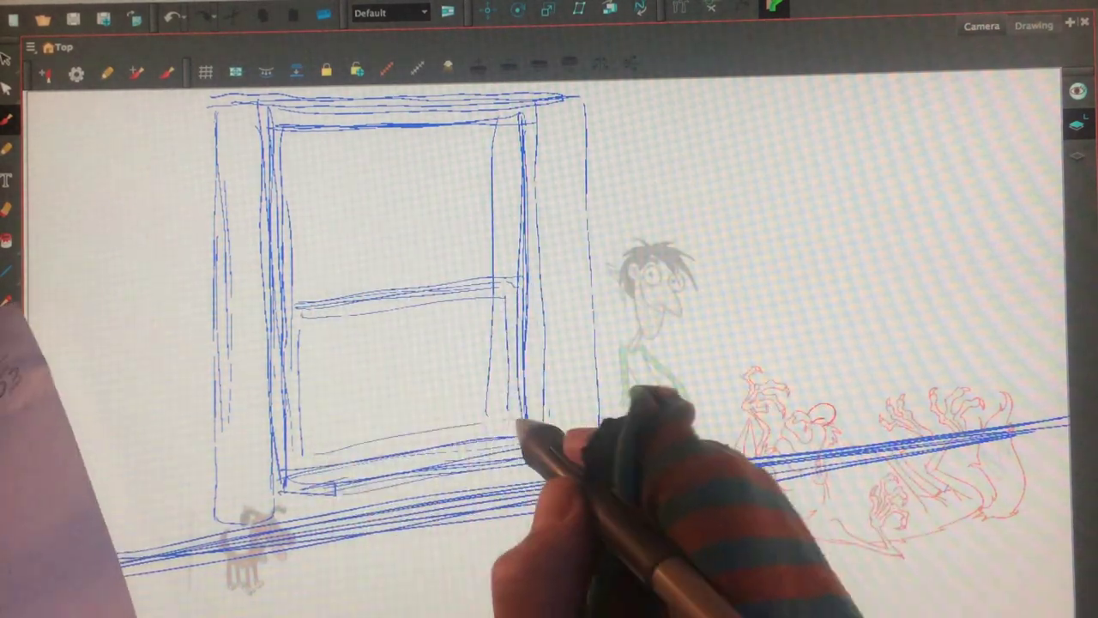
{"action": "left_click_drag", "start_coordinate": [309, 454], "coordinate": [515, 439]}
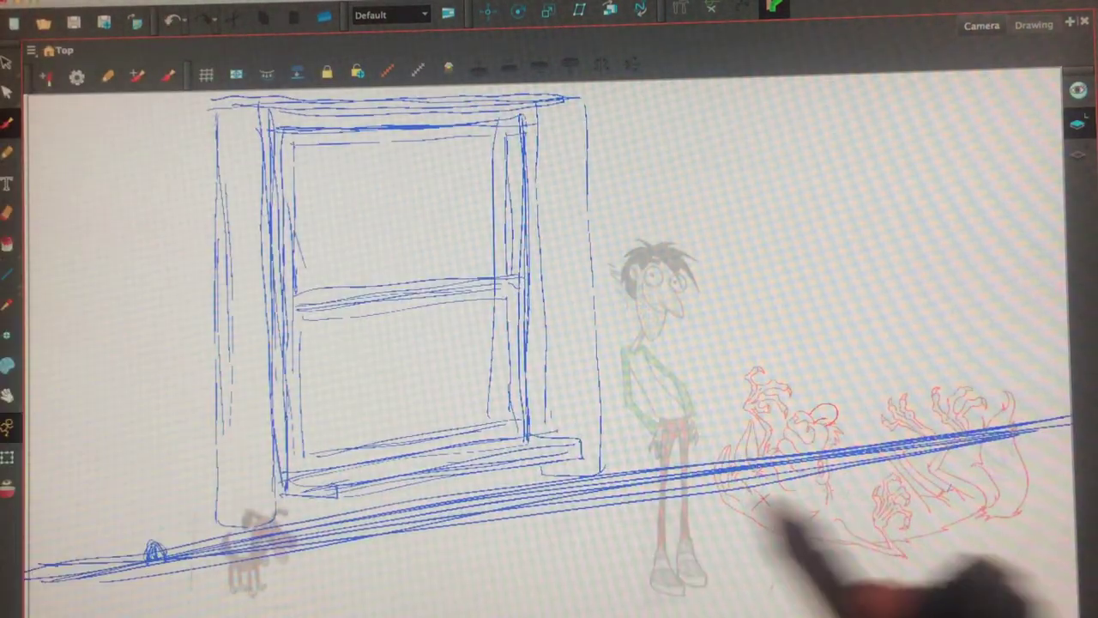
{"action": "left_click_drag", "start_coordinate": [470, 489], "coordinate": [474, 519]}
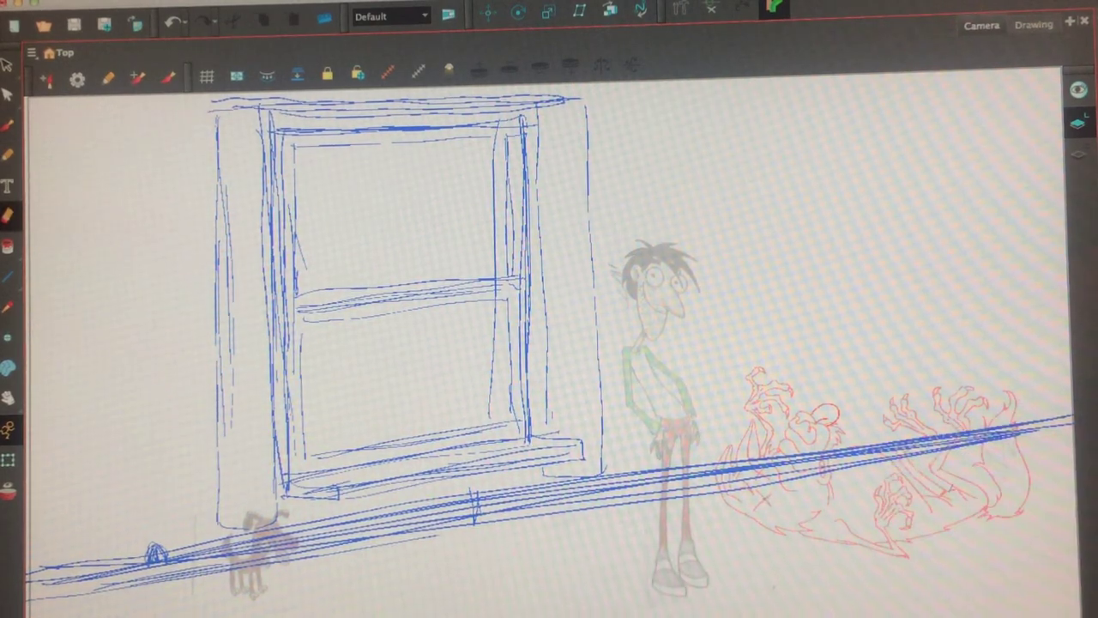
Replace an undone heavy floor stroke with a new sloped floor line reaching the right edge
{"action": "left_click_drag", "start_coordinate": [214, 557], "coordinate": [43, 577]}
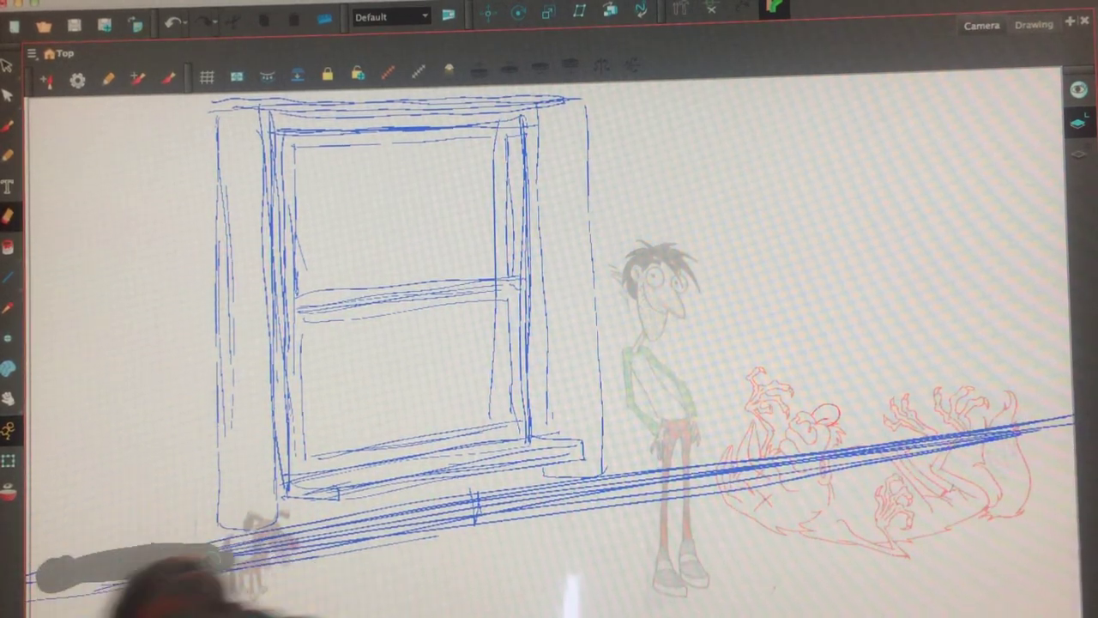
{"action": "left_click_drag", "start_coordinate": [214, 558], "coordinate": [806, 467]}
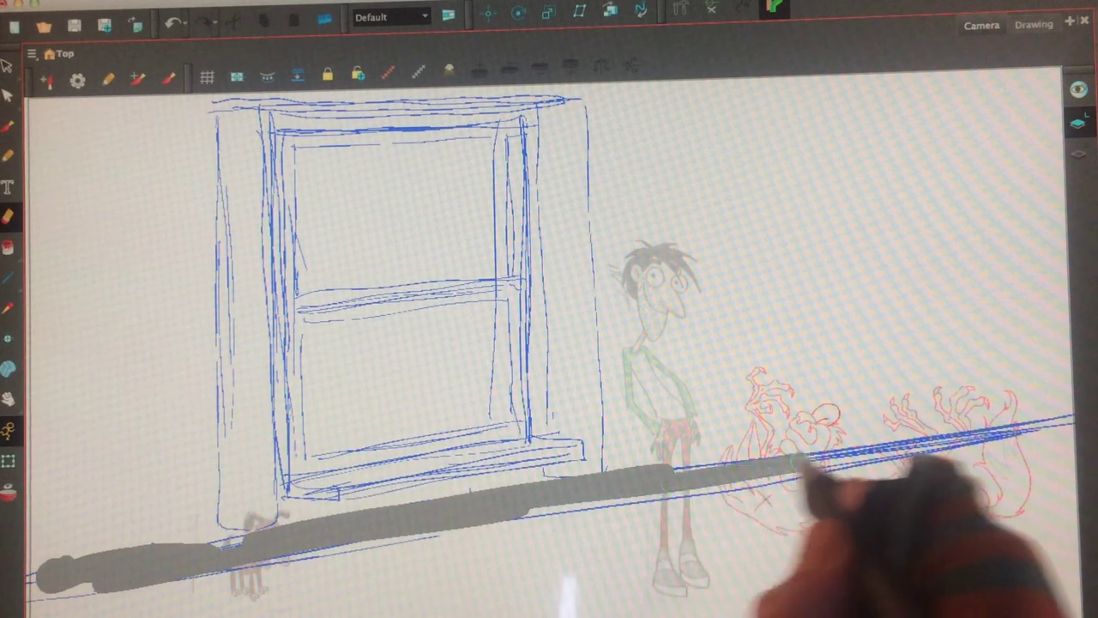
{"action": "key", "text": "ctrl+z"}
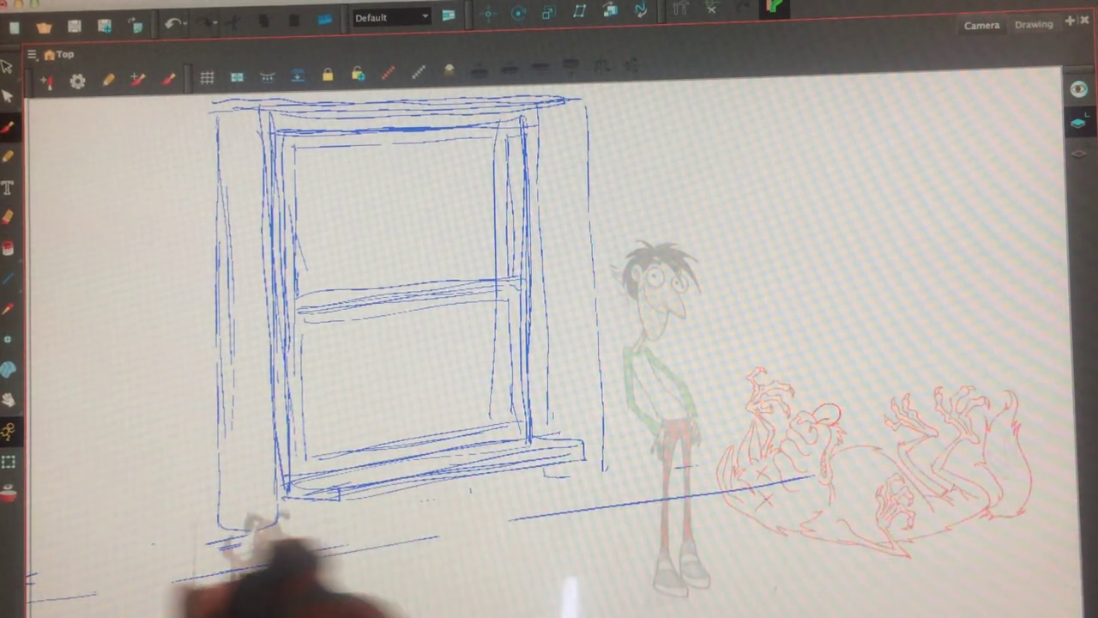
{"action": "left_click_drag", "start_coordinate": [30, 598], "coordinate": [1064, 438]}
{"action": "left_click_drag", "start_coordinate": [798, 489], "coordinate": [1072, 435]}
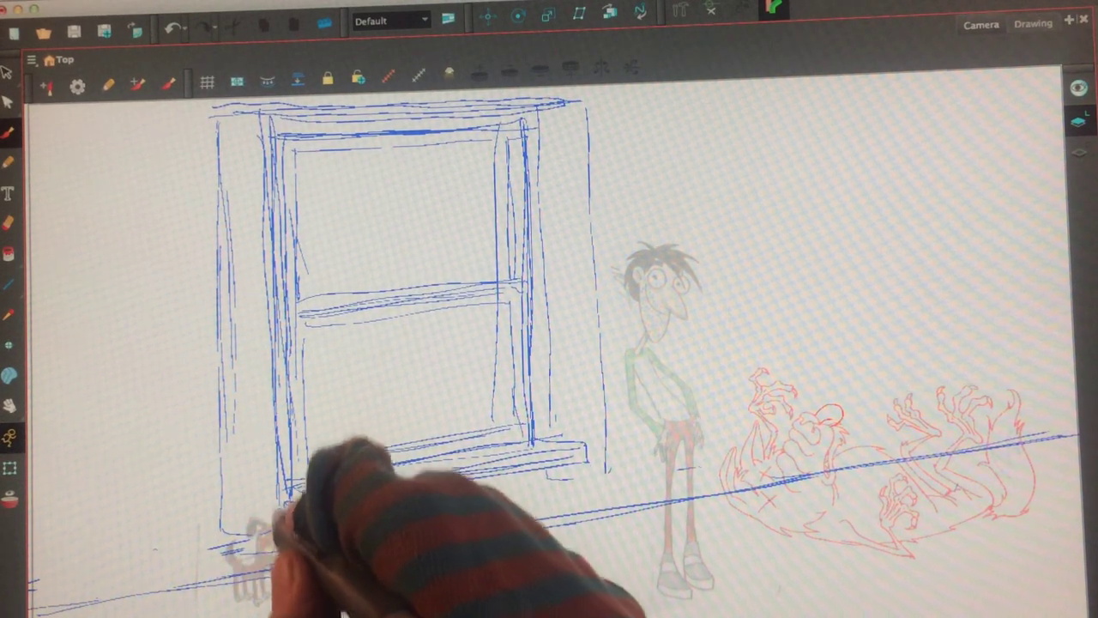
Sketch the cabinet base and right foot below the window, extending the floor past it
{"action": "left_click_drag", "start_coordinate": [283, 515], "coordinate": [343, 501]}
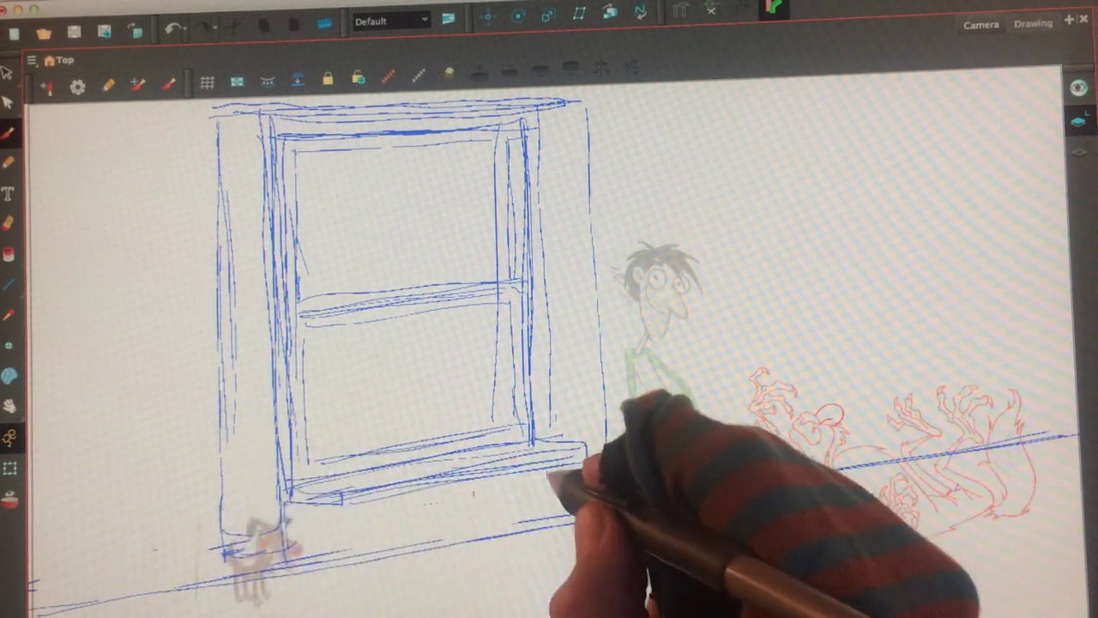
{"action": "left_click_drag", "start_coordinate": [549, 451], "coordinate": [587, 494]}
{"action": "left_click_drag", "start_coordinate": [514, 525], "coordinate": [858, 467]}
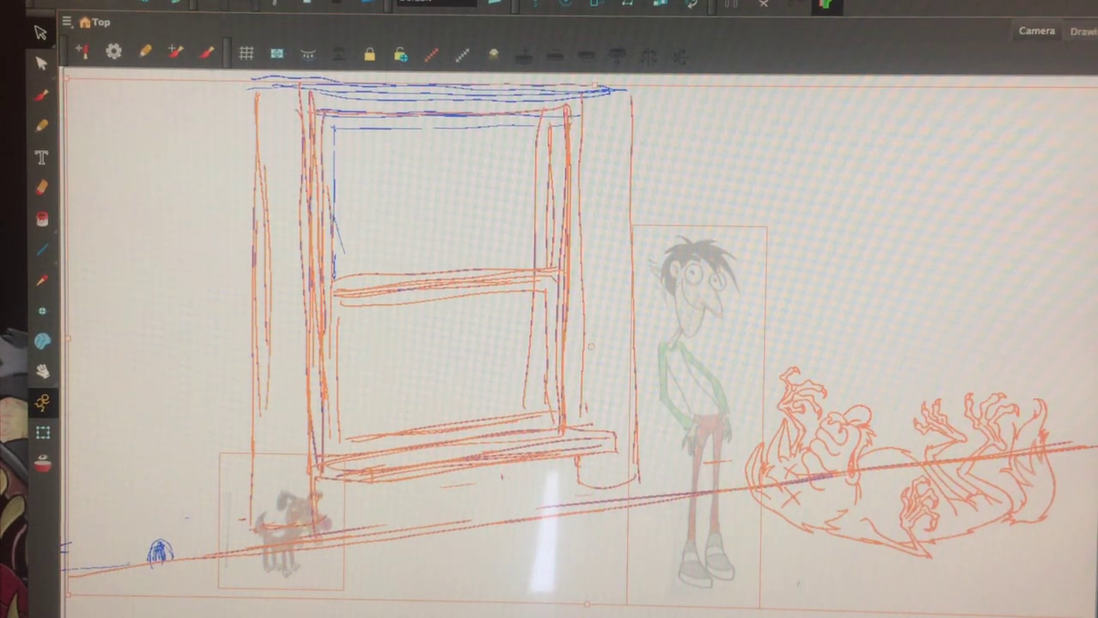
{"action": "key", "text": "shift+e"}
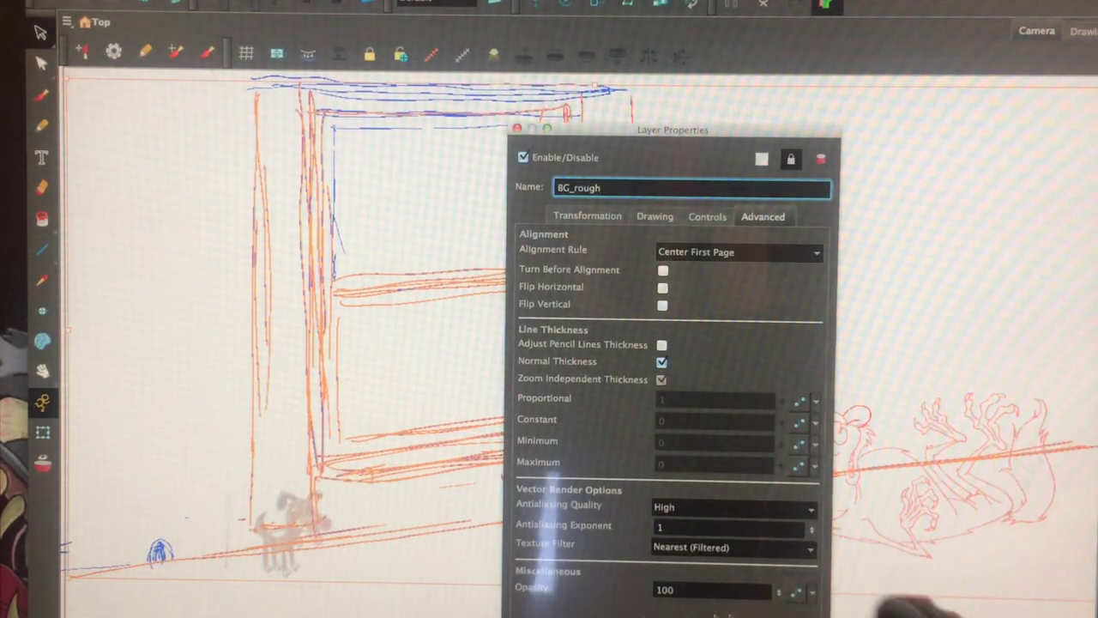
{"action": "key", "text": "Escape"}
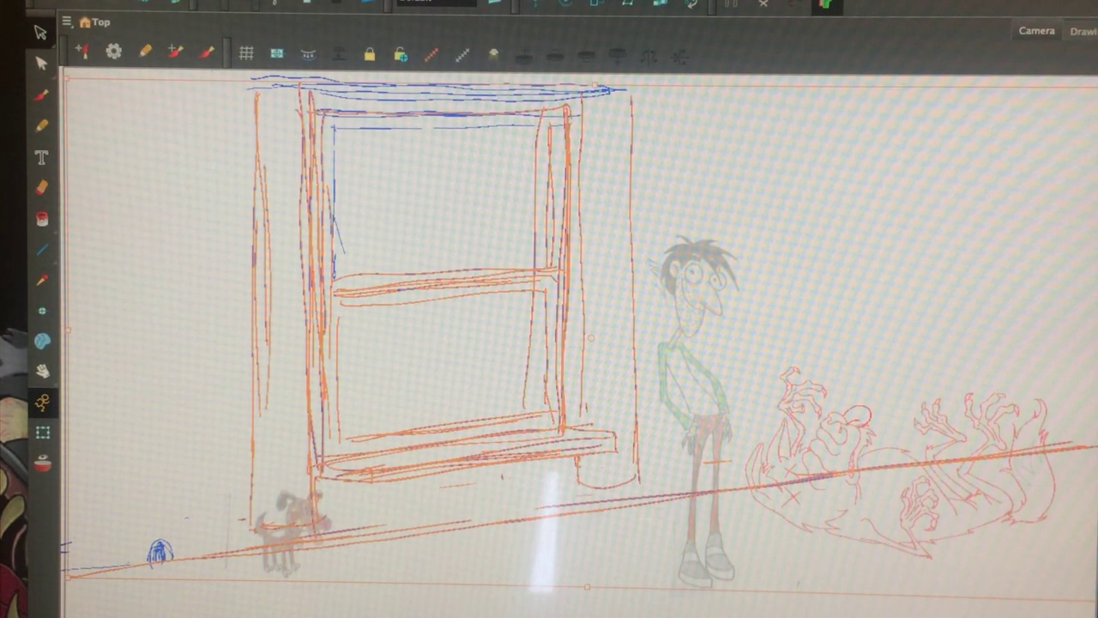
{"action": "key", "text": "Escape"}
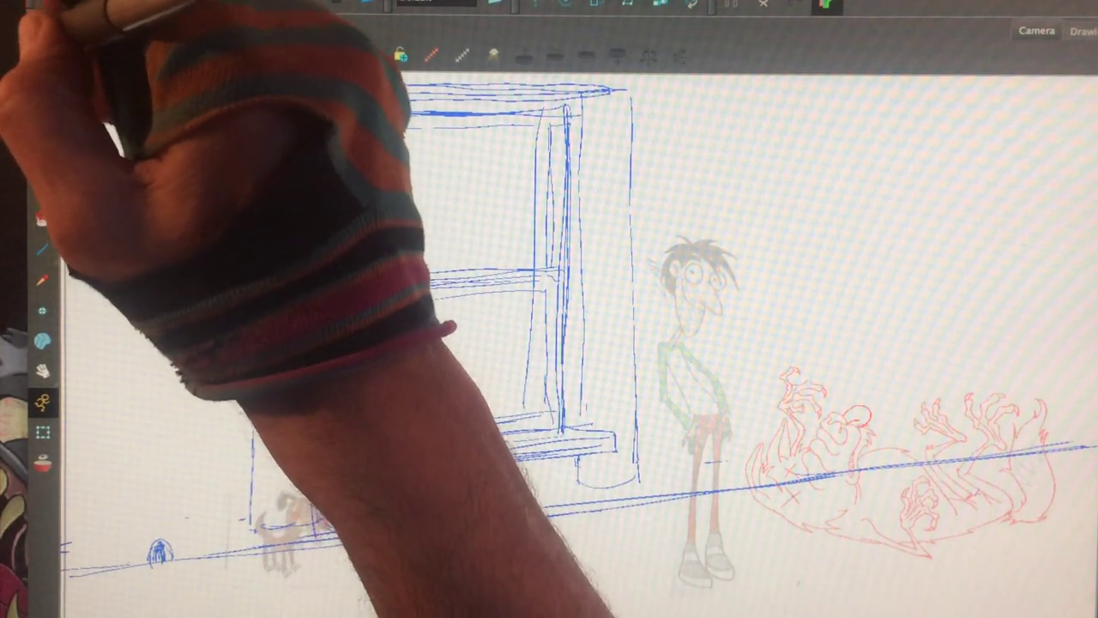
{"action": "left_click", "coordinate": [39, 32]}
{"action": "left_click", "coordinate": [39, 31]}
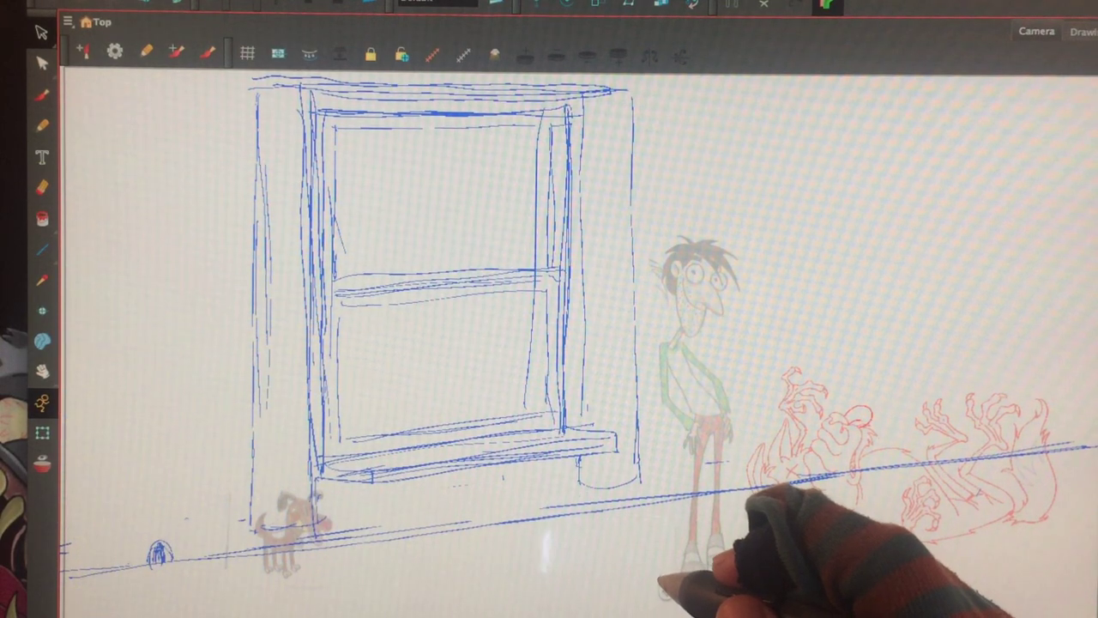
Use the canvas right-click menu to select the dog, boy and fox drawings
{"action": "right_click", "coordinate": [754, 514]}
{"action": "key", "text": "Escape"}
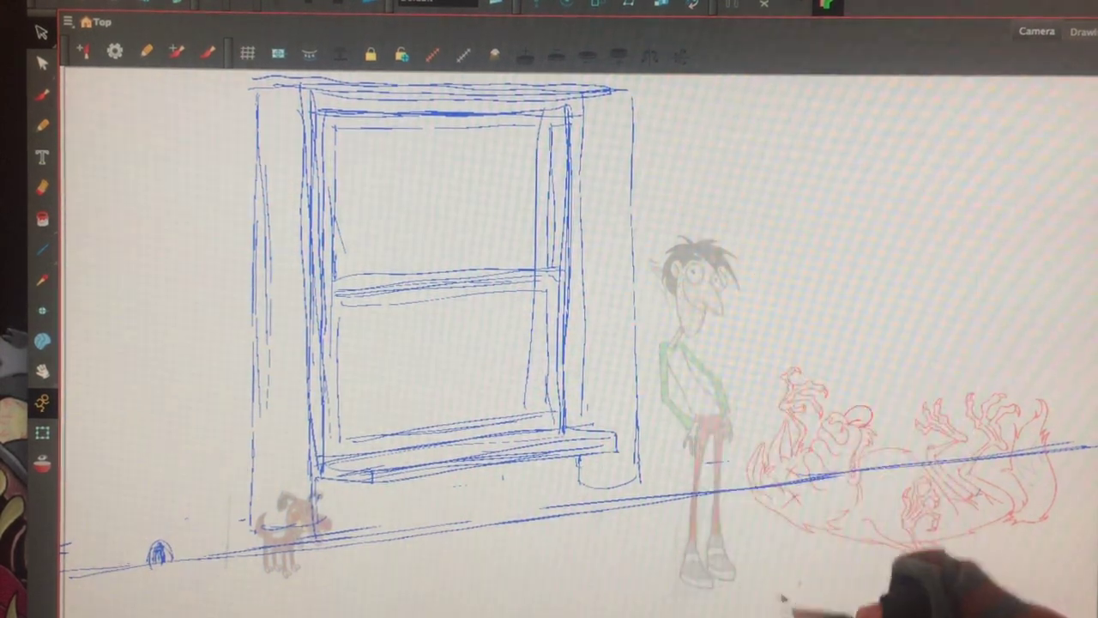
{"action": "right_click", "coordinate": [823, 514]}
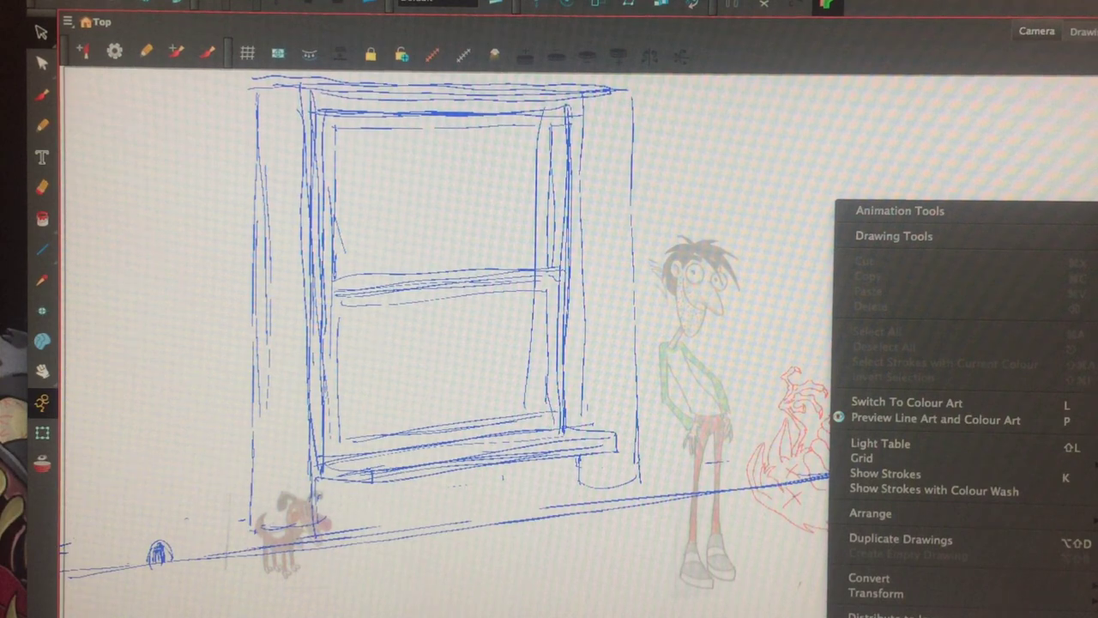
{"action": "left_click", "coordinate": [740, 558]}
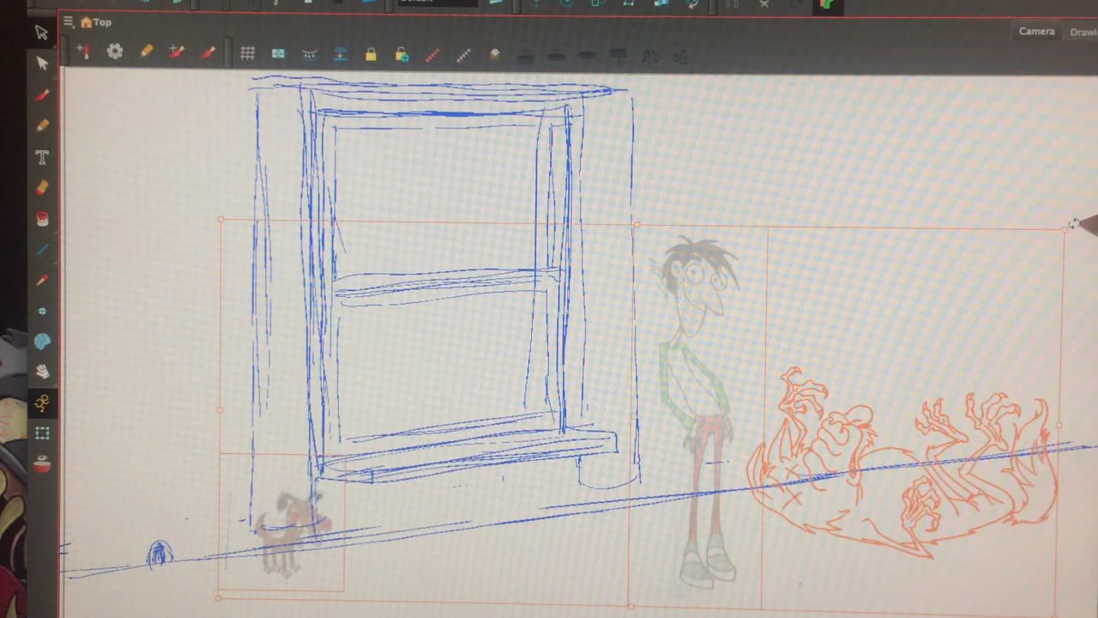
{"action": "left_click_drag", "start_coordinate": [1063, 230], "coordinate": [1082, 209]}
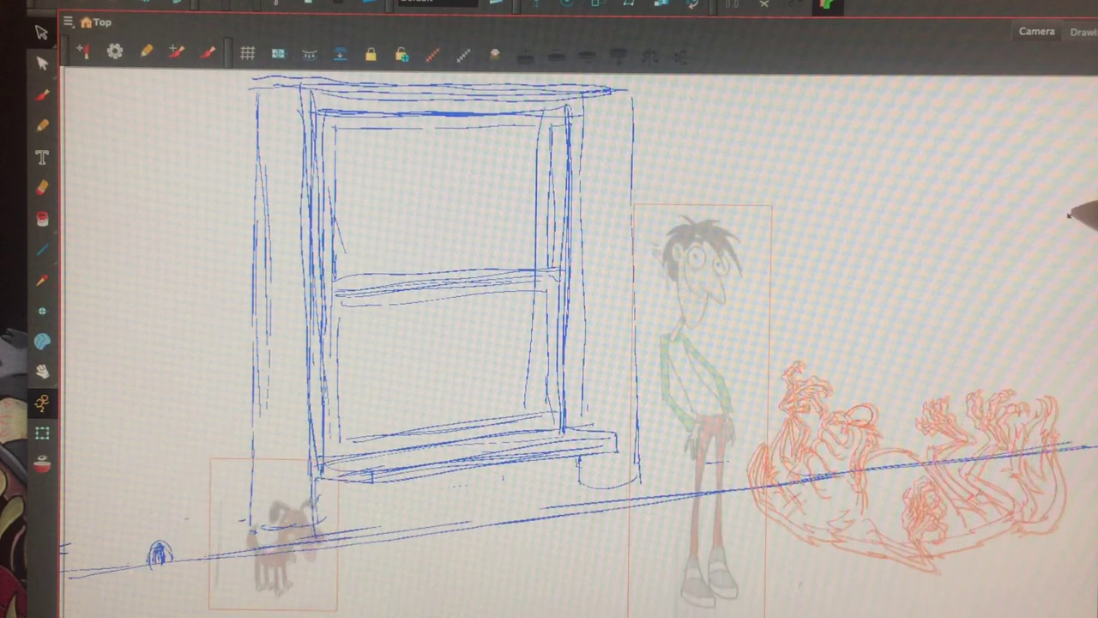
{"action": "key", "text": "ctrl+z"}
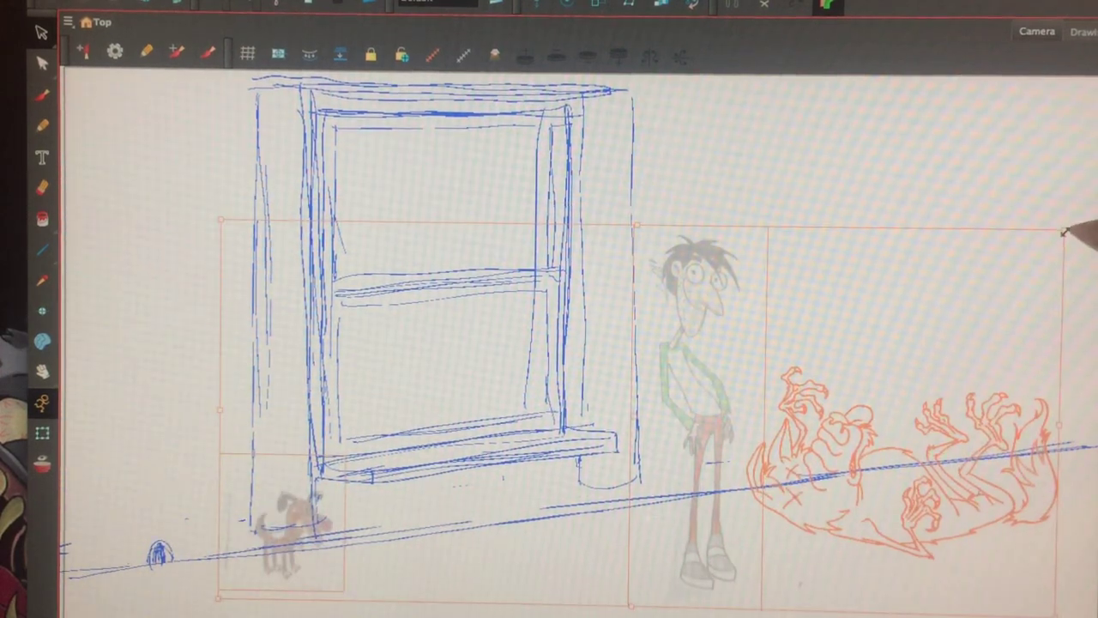
{"action": "left_click_drag", "start_coordinate": [1063, 230], "coordinate": [1094, 202]}
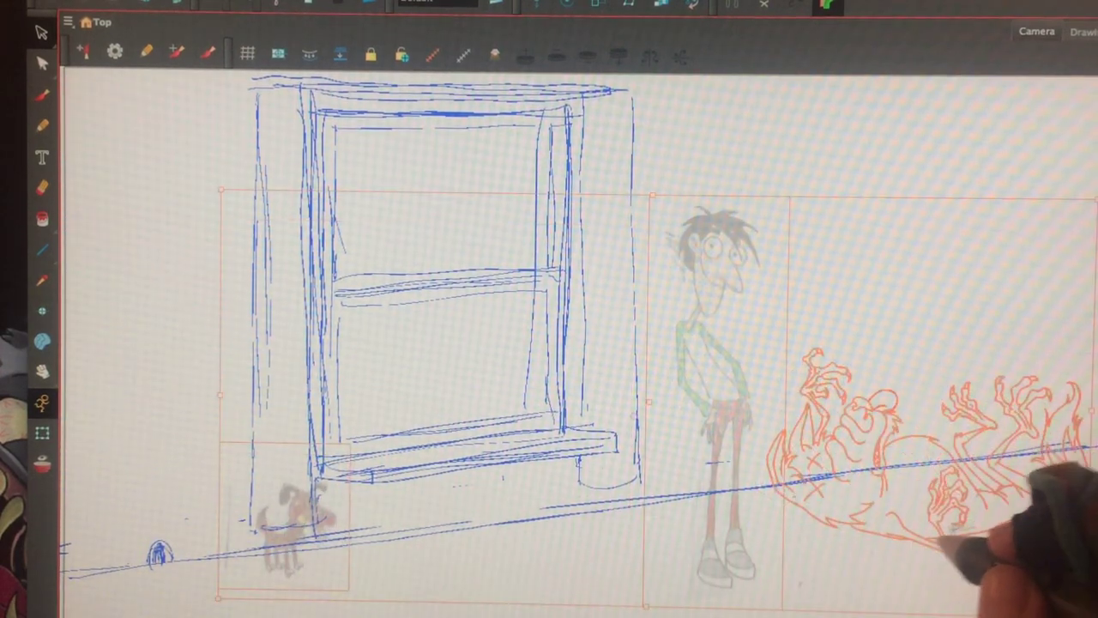
{"action": "left_click", "coordinate": [1012, 549]}
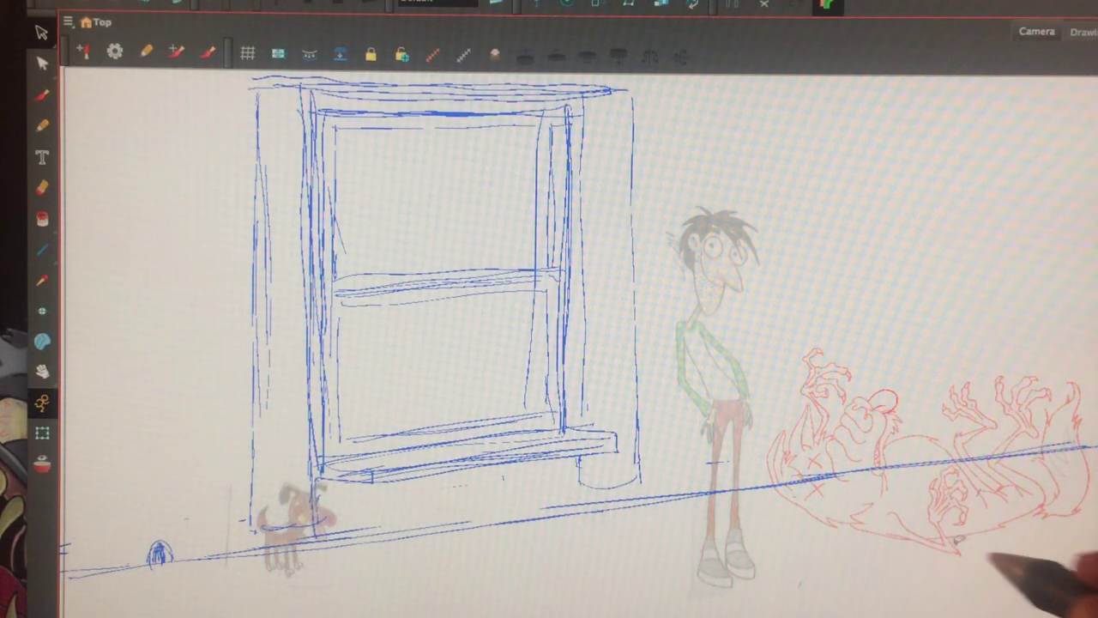
{"action": "key", "text": "ctrl+z"}
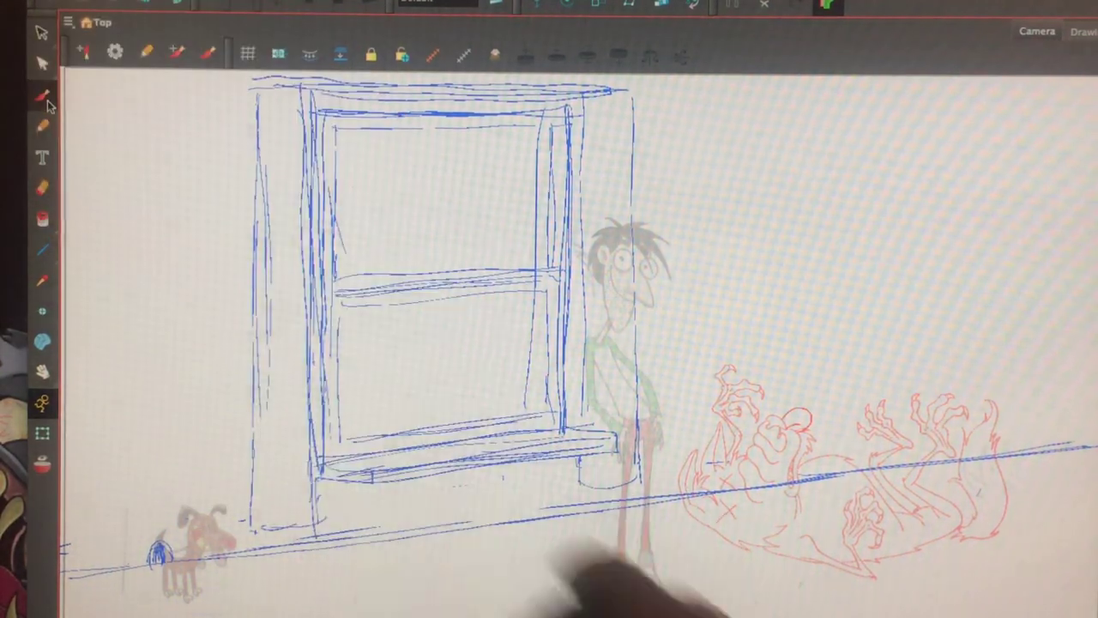
{"action": "left_click", "coordinate": [43, 99]}
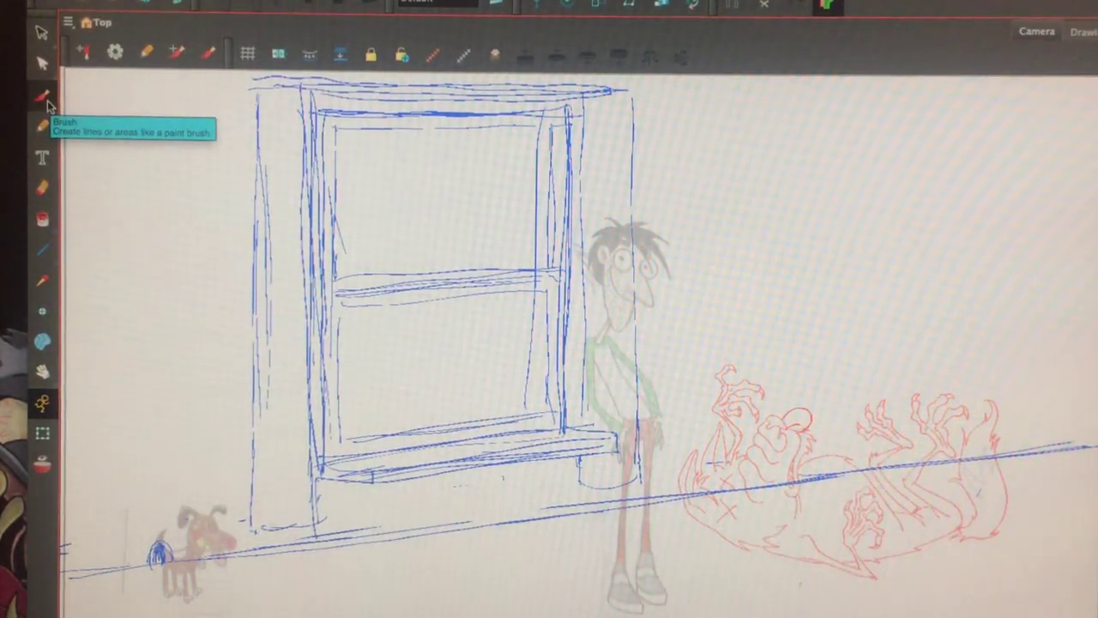